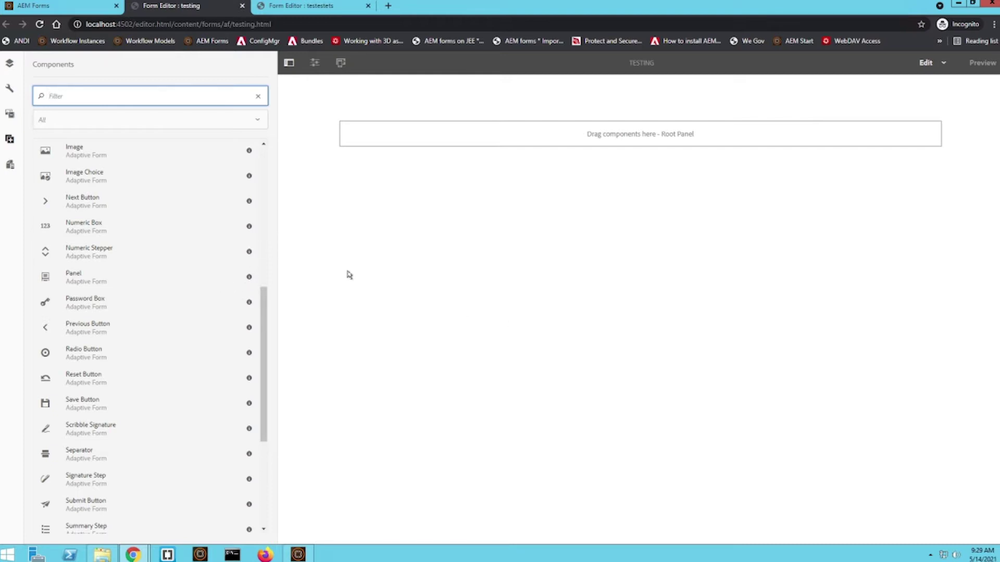
pyautogui.scroll(5, 238, 270)
pyautogui.scroll(-3, 149, 347)
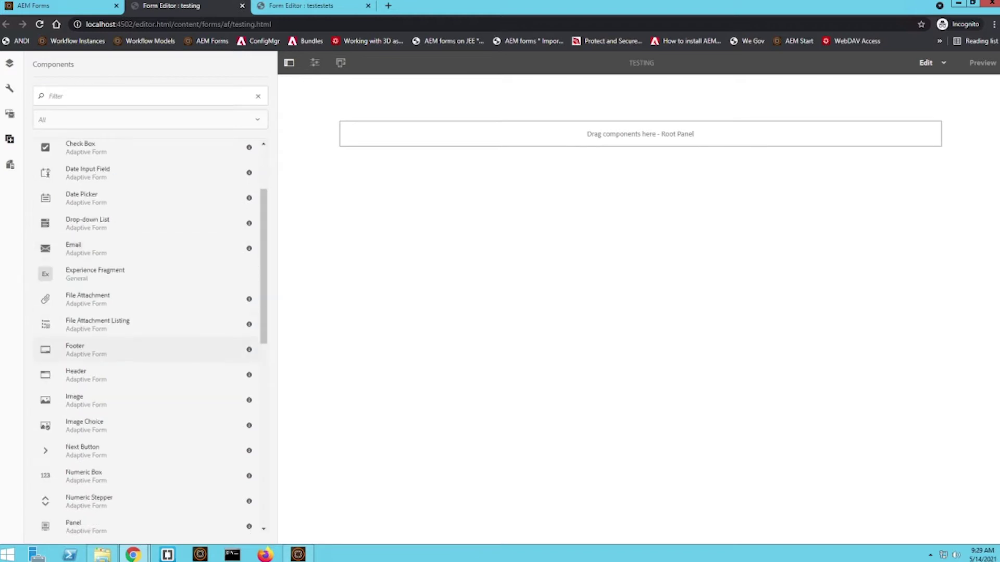
pyautogui.scroll(-1, 148, 312)
pyautogui.scroll(-1, 149, 335)
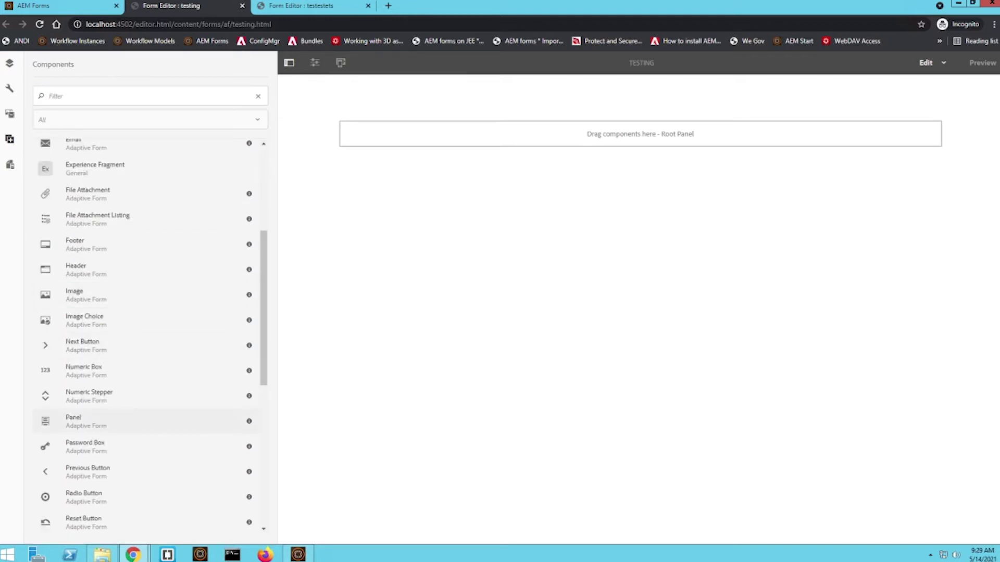
# Add three empty Panel sections under the Root Panel of the 'testing' form
pyautogui.moveTo(73, 421); pyautogui.dragTo(654, 136)
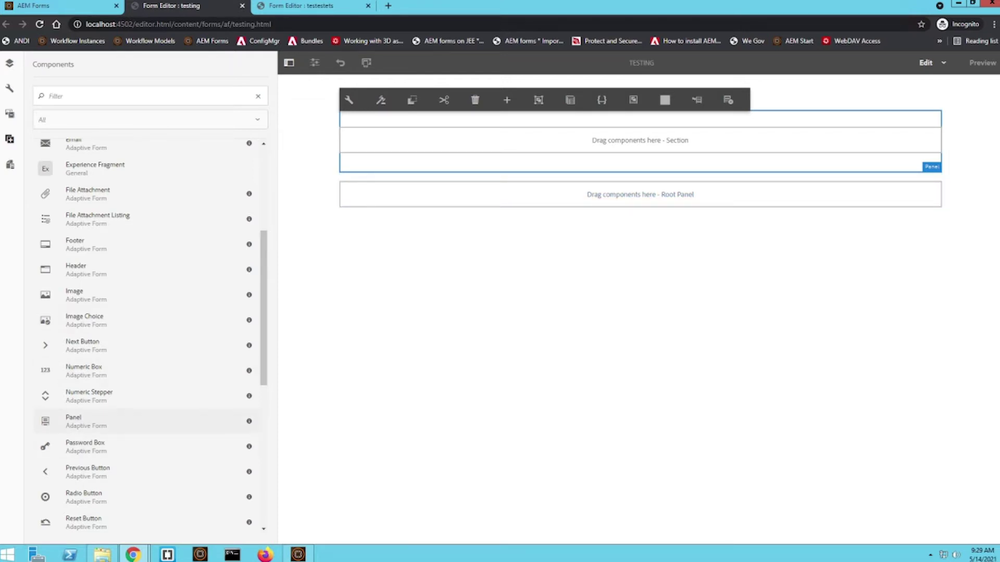
pyautogui.moveTo(74, 421); pyautogui.dragTo(670, 195)
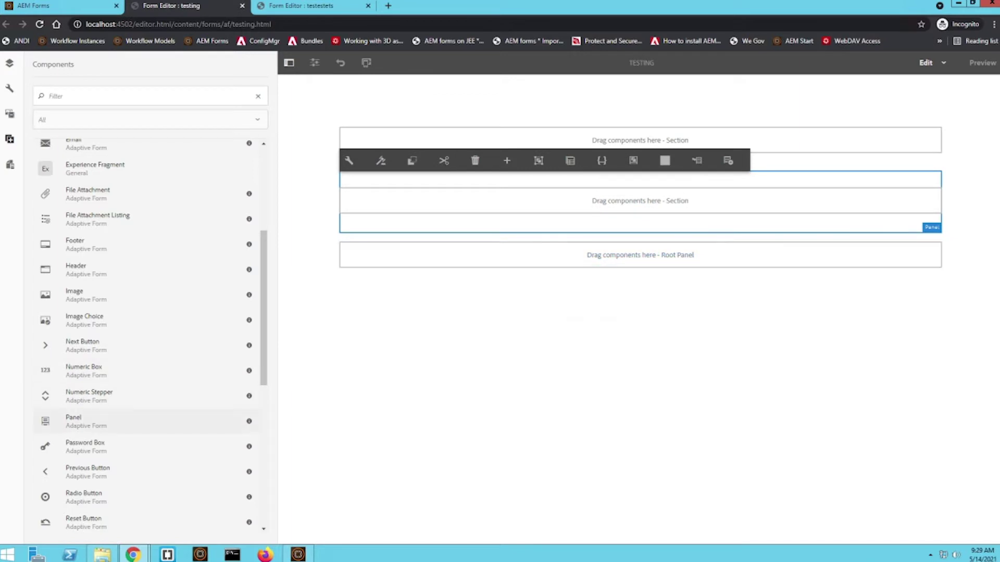
pyautogui.moveTo(73, 421); pyautogui.dragTo(653, 263)
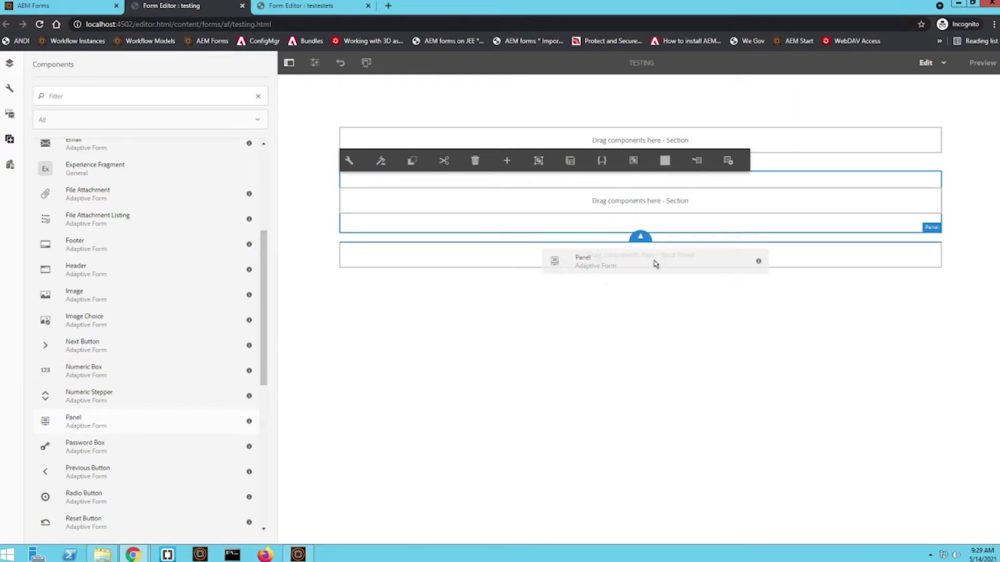
pyautogui.click(582, 361)
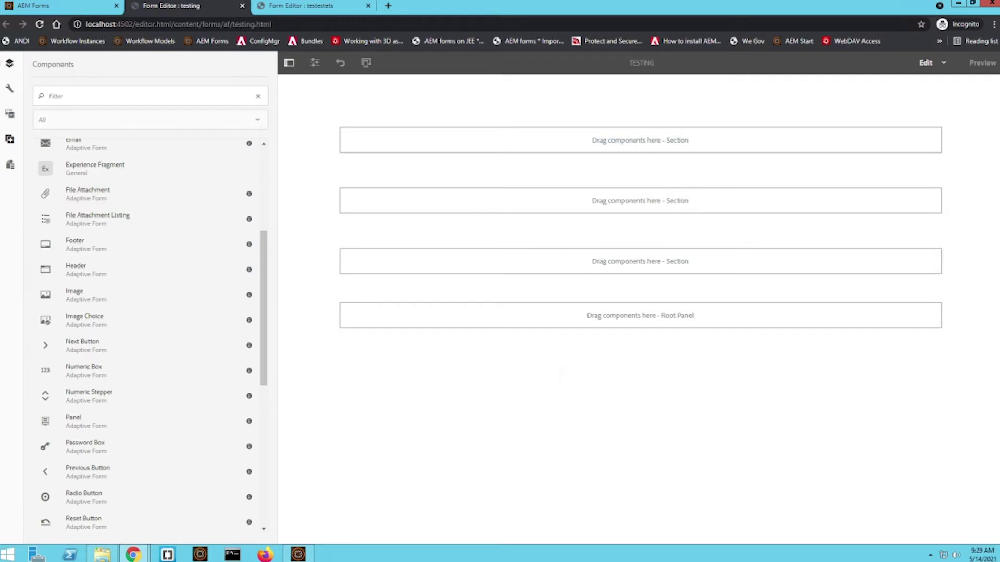
pyautogui.click(10, 62)
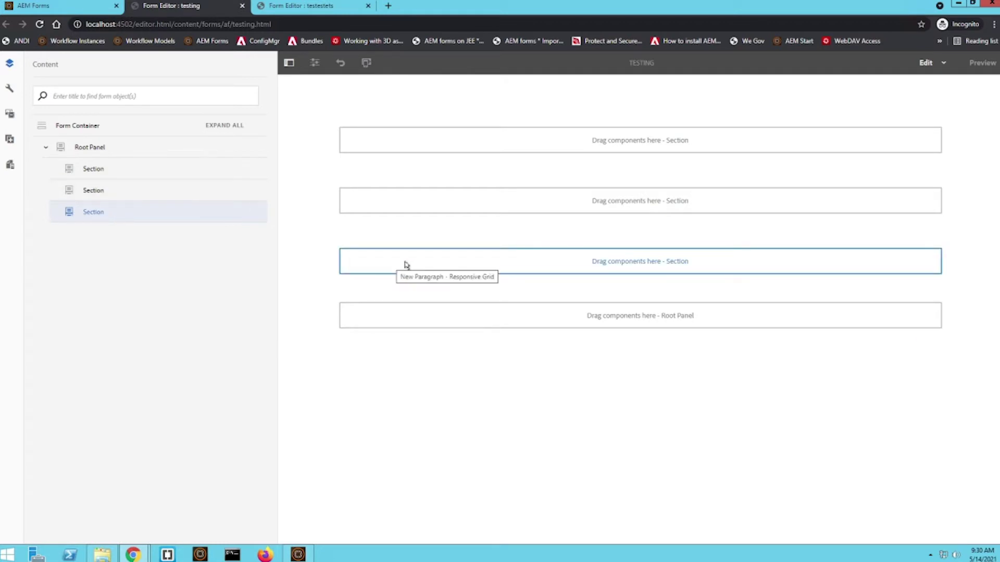
# Open the Root Panel's properties, showing its responsive single-page layout
pyautogui.click(614, 252)
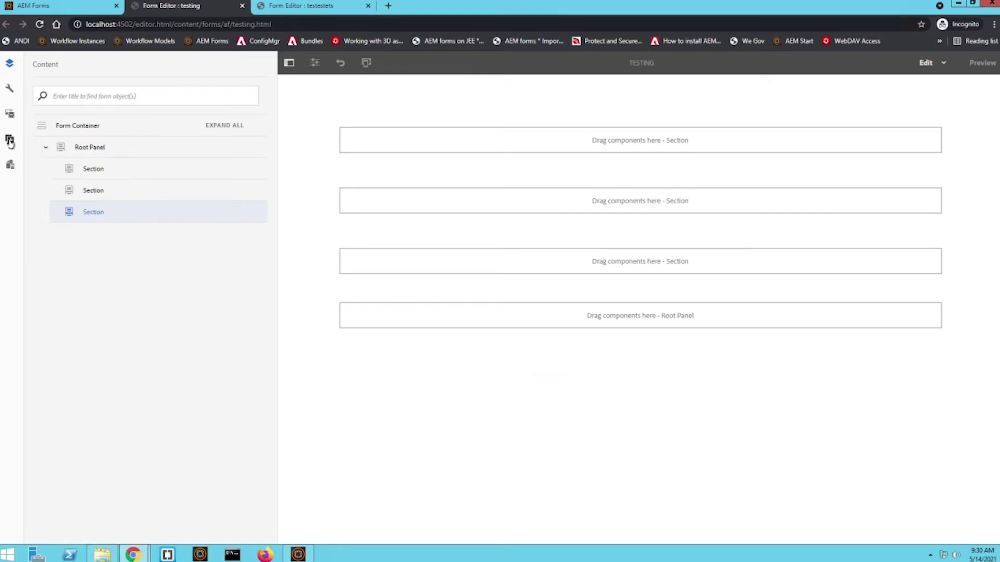
pyautogui.click(255, 146)
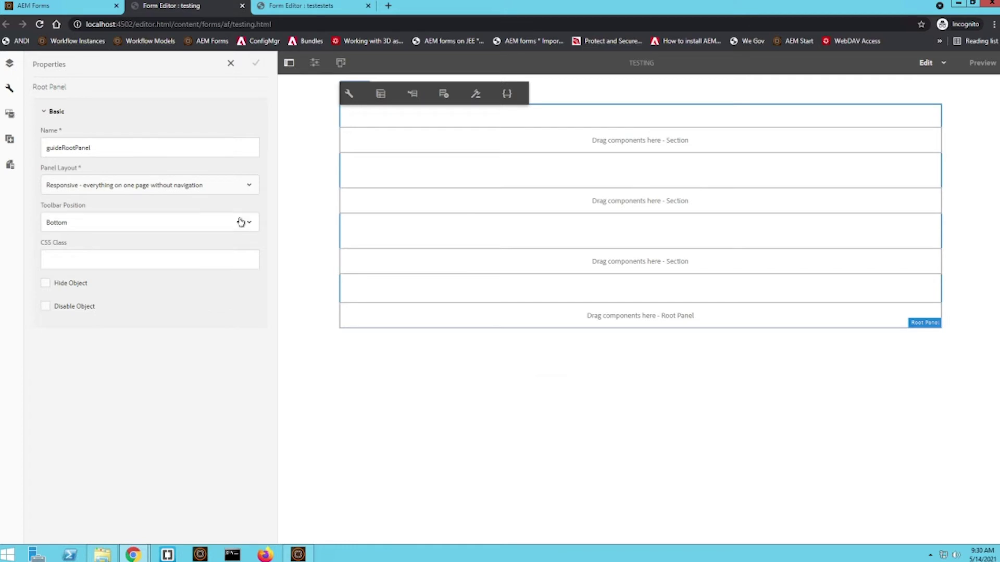
# Set the Root Panel's Panel Layout to Wizard and save it
pyautogui.click(191, 191)
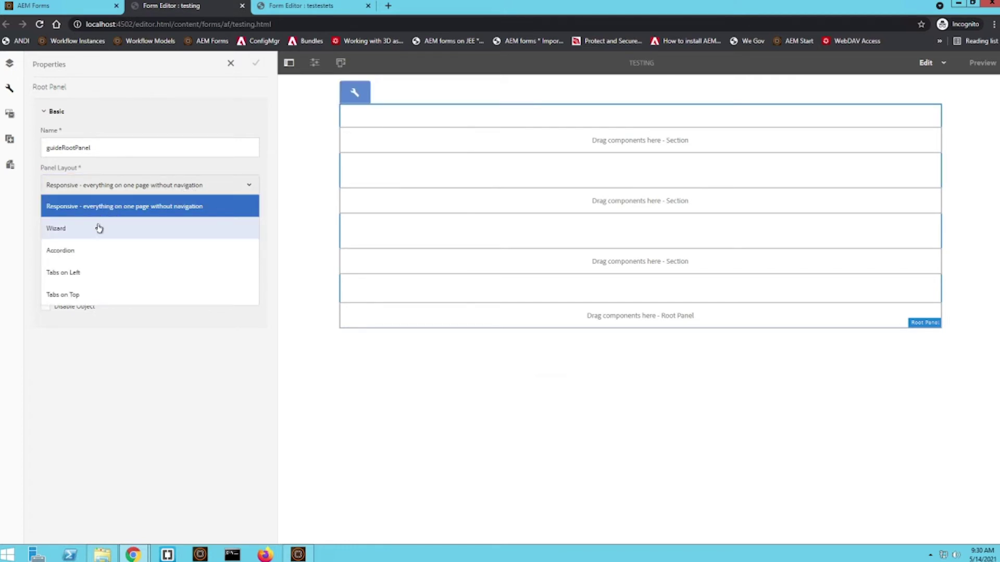
pyautogui.click(141, 234)
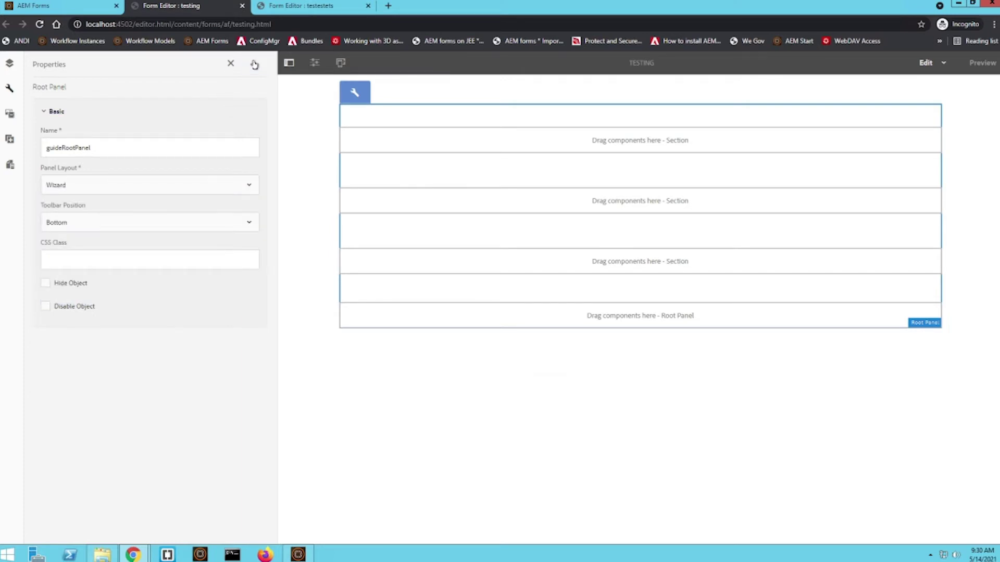
pyautogui.click(256, 63)
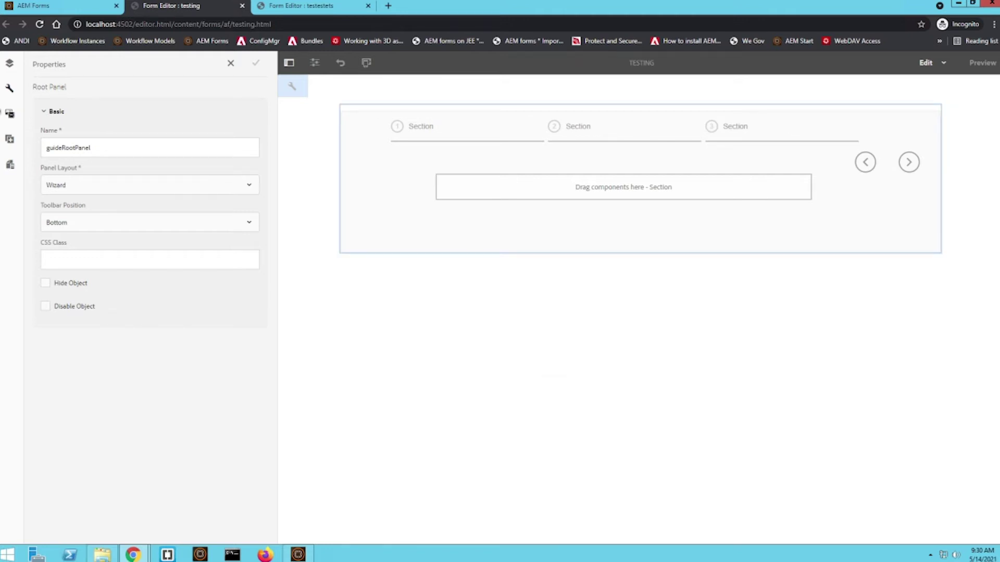
pyautogui.click(63, 181)
# Try the Accordion and then the Tabs on Left layouts on the Root Panel
pyautogui.click(74, 251)
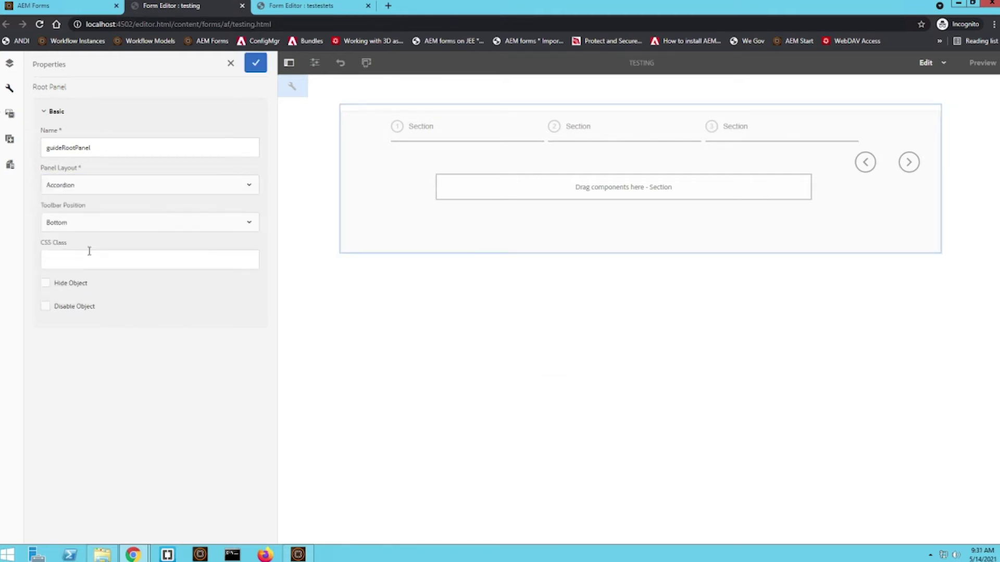
pyautogui.click(257, 63)
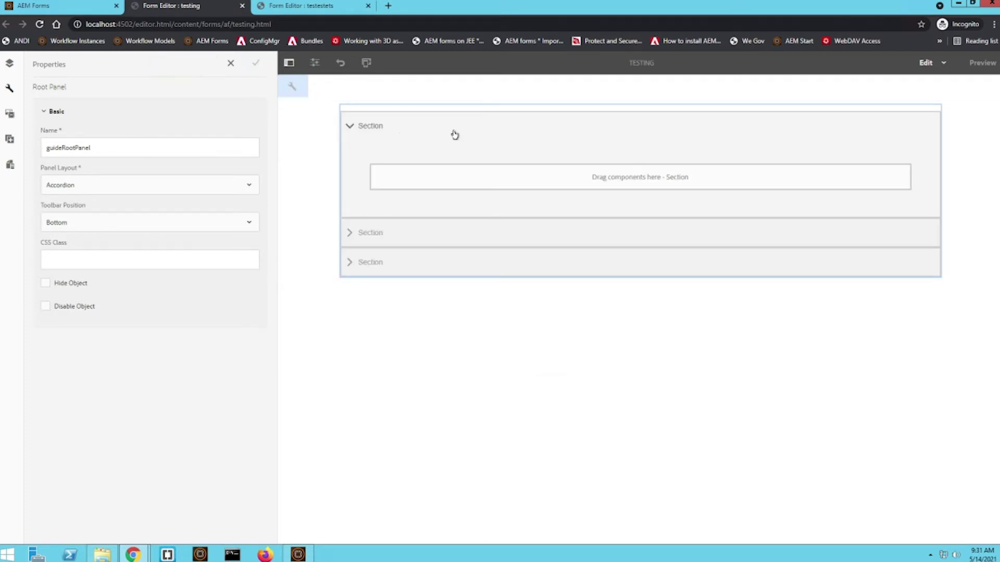
pyautogui.click(226, 185)
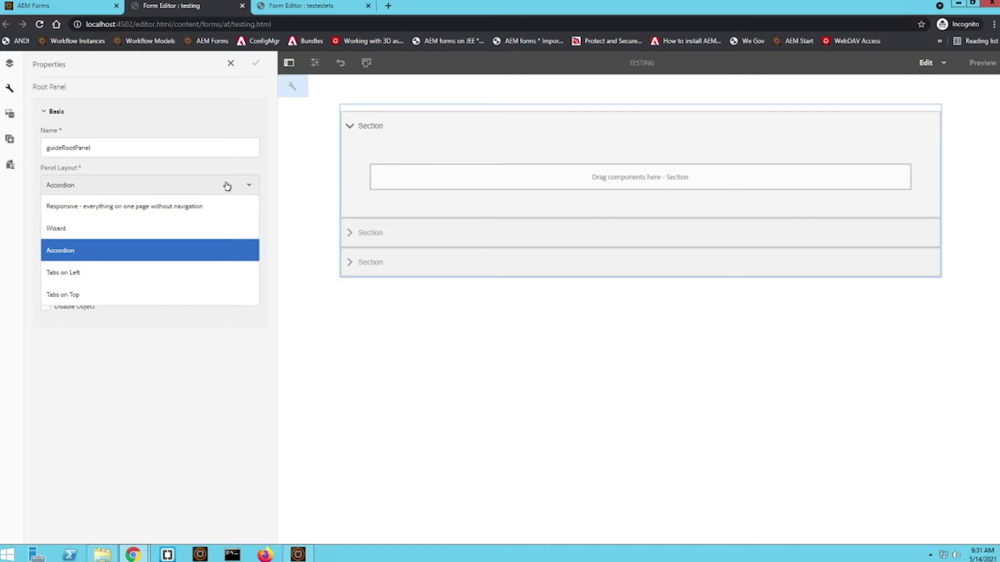
pyautogui.click(212, 275)
pyautogui.click(256, 63)
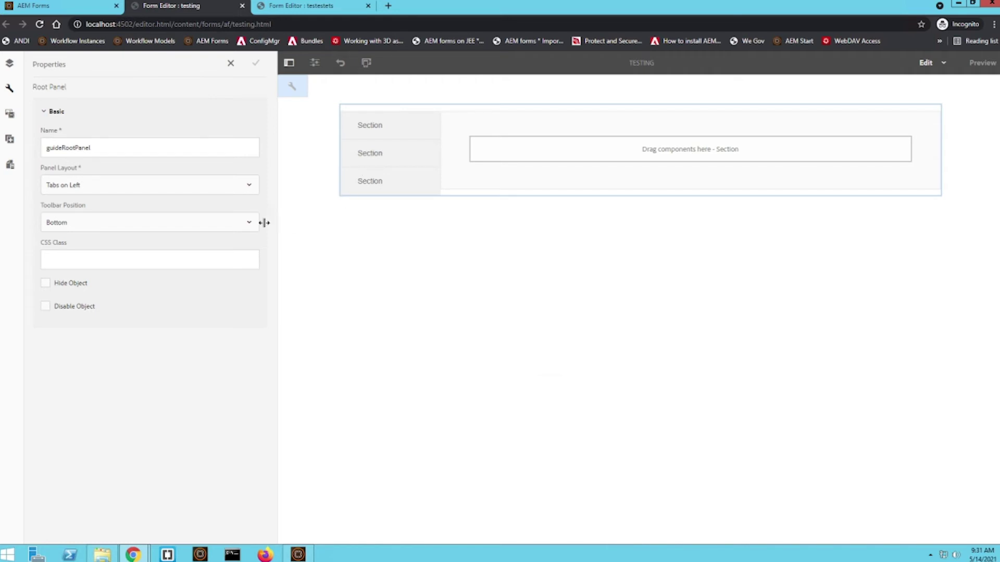
# Preview Tabs on Top, then save the Root Panel back to Wizard layout
pyautogui.click(212, 186)
pyautogui.click(212, 298)
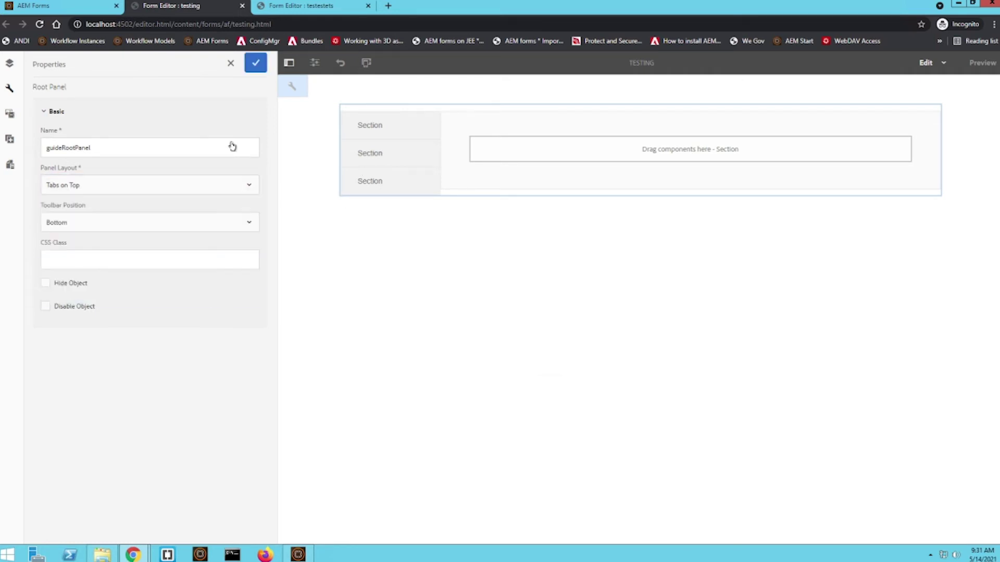
pyautogui.click(254, 64)
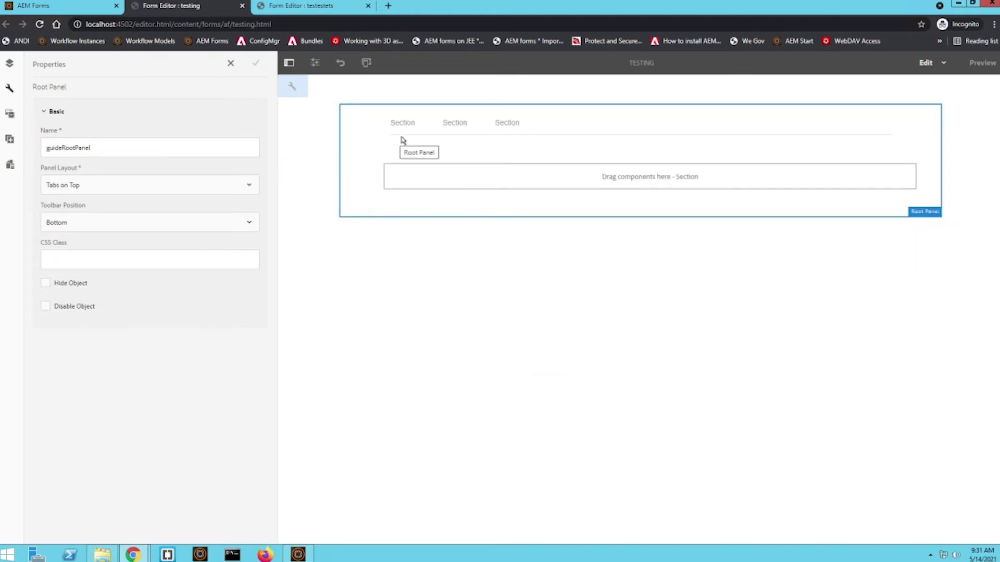
pyautogui.click(161, 185)
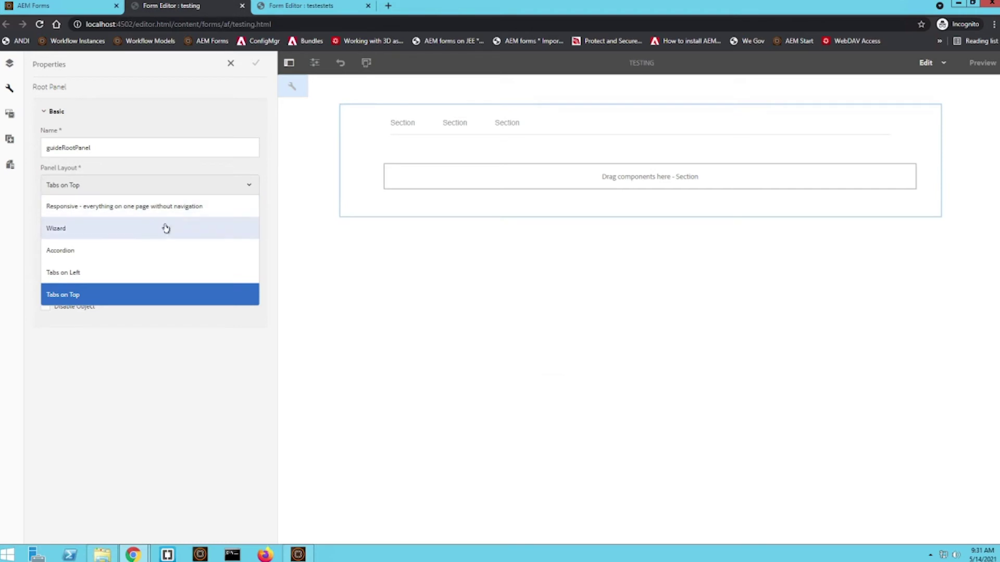
pyautogui.click(165, 226)
pyautogui.click(255, 65)
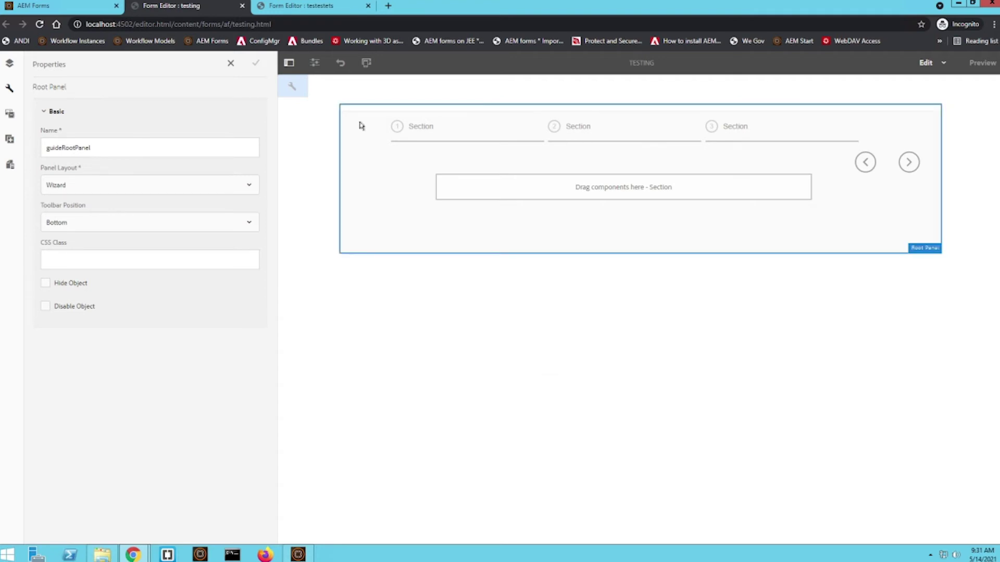
pyautogui.click(10, 67)
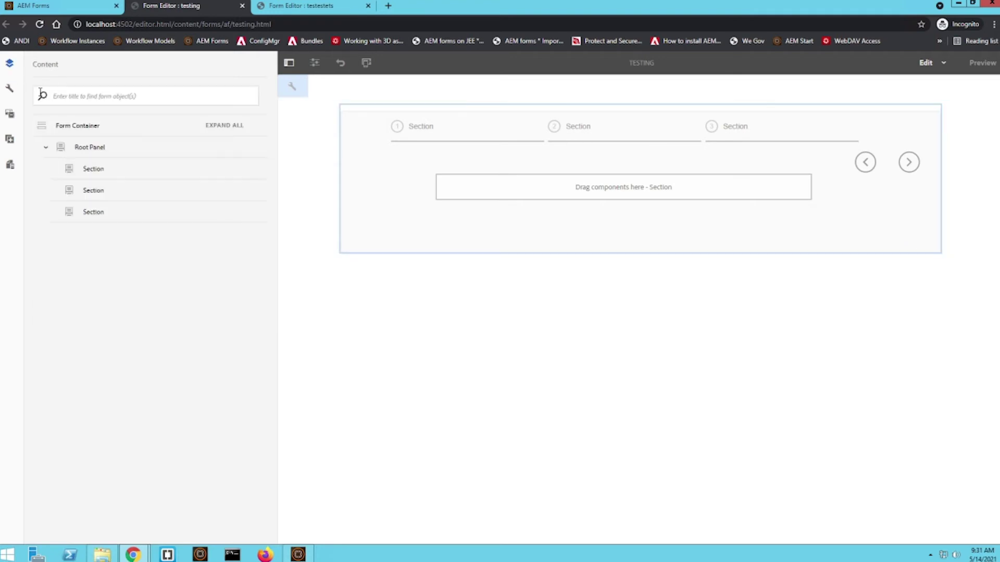
# Retitle the first section from 'Section' to 'Basic Information' and save
pyautogui.click(253, 169)
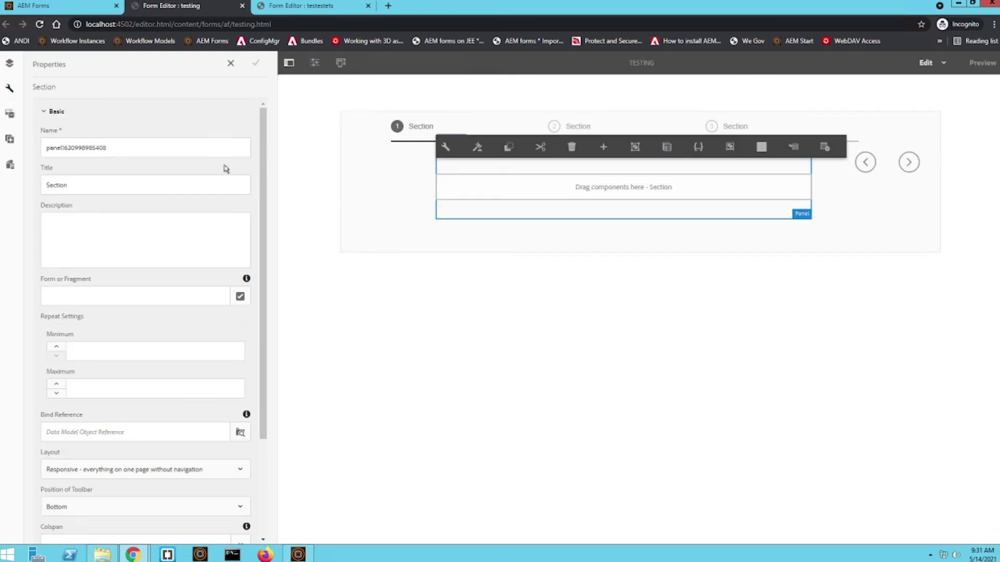
pyautogui.click(52, 188)
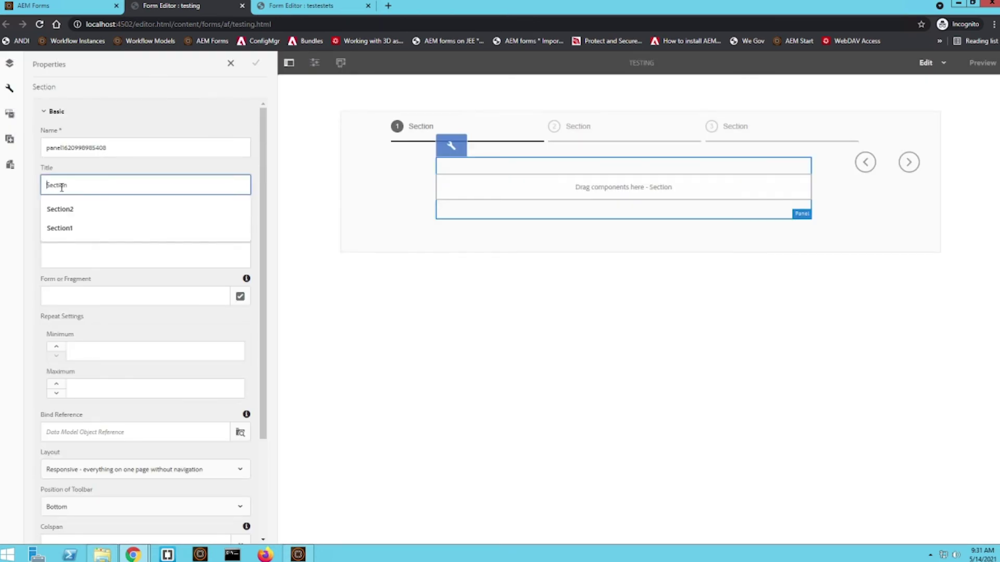
pyautogui.doubleClick(84, 188)
pyautogui.write('Basic Informa')
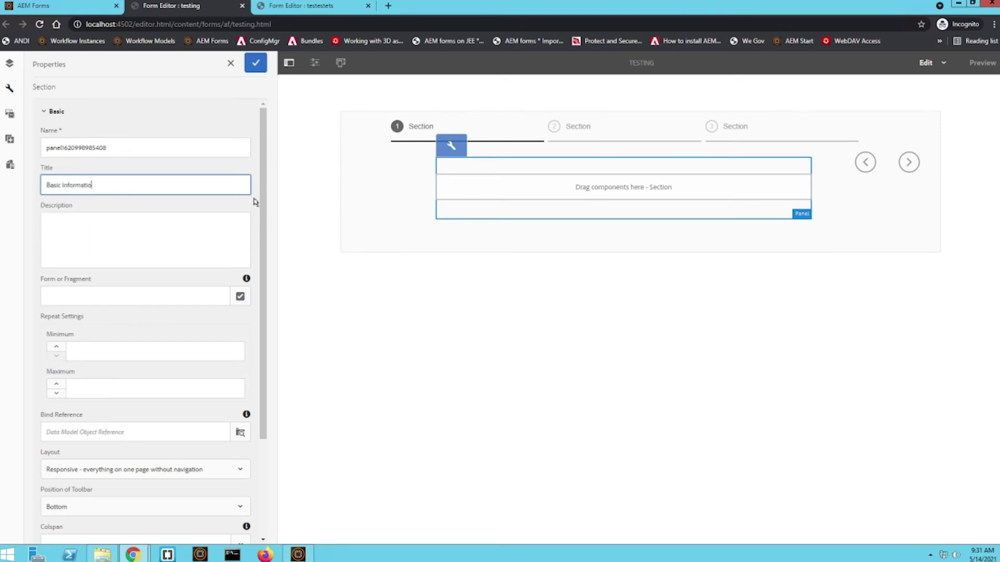
pyautogui.click(255, 63)
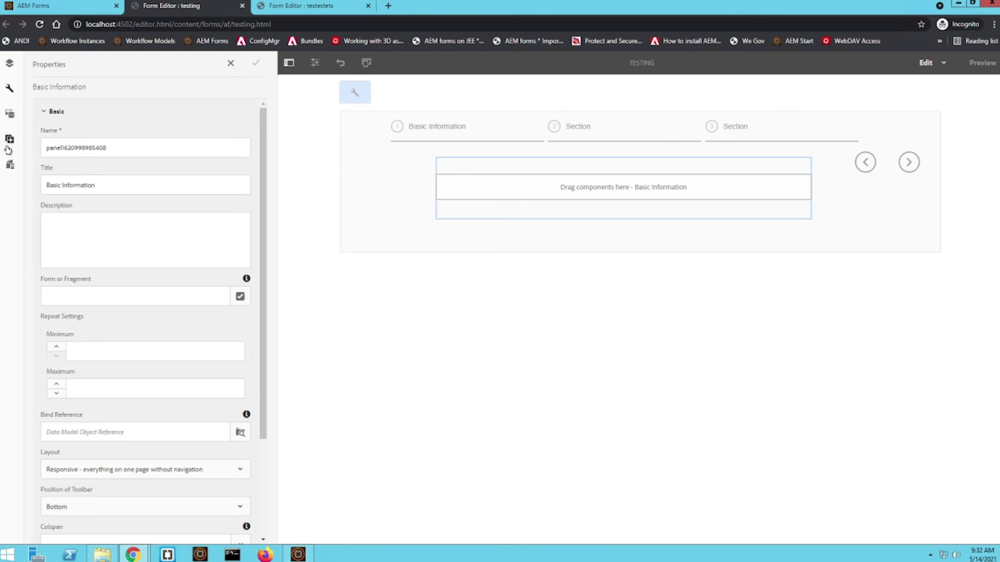
pyautogui.click(9, 139)
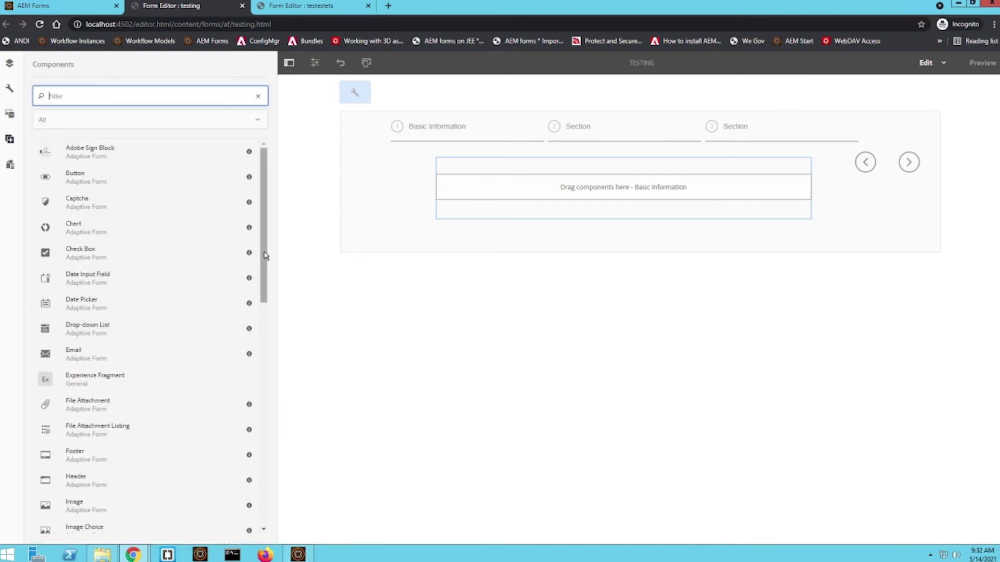
pyautogui.moveTo(263, 254); pyautogui.dragTo(263, 383)
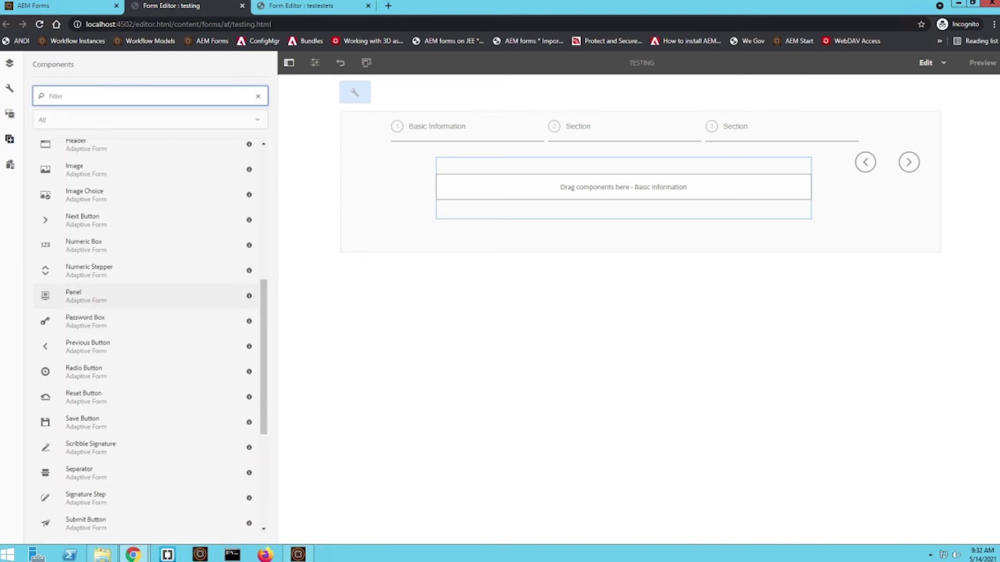
# Drop two Panel components into Basic Information and select it in the content tree
pyautogui.moveTo(146, 298)
pyautogui.mouseDown()
pyautogui.moveTo(528, 238)
pyautogui.moveTo(587, 193)
pyautogui.mouseUp()
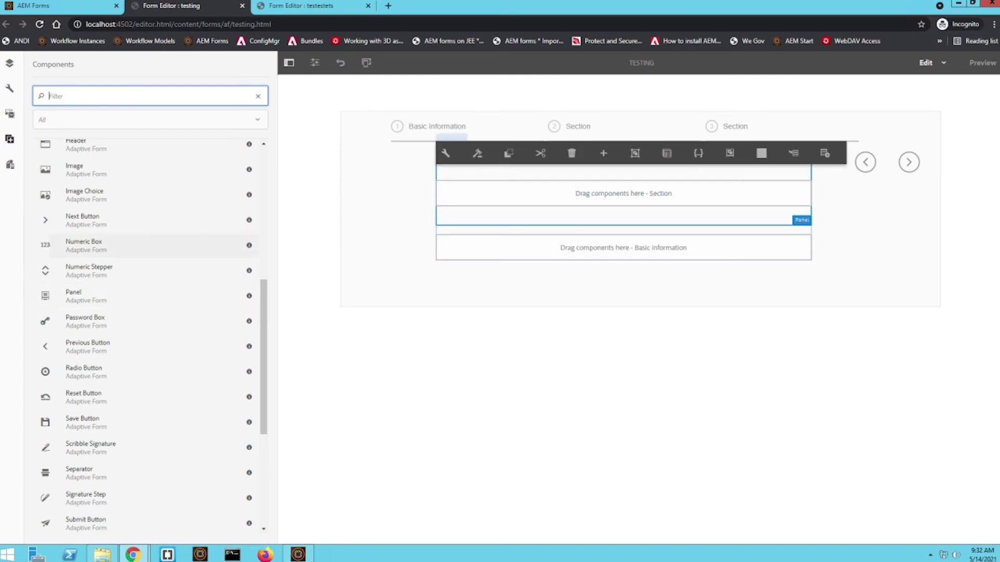
pyautogui.moveTo(117, 297); pyautogui.dragTo(578, 248)
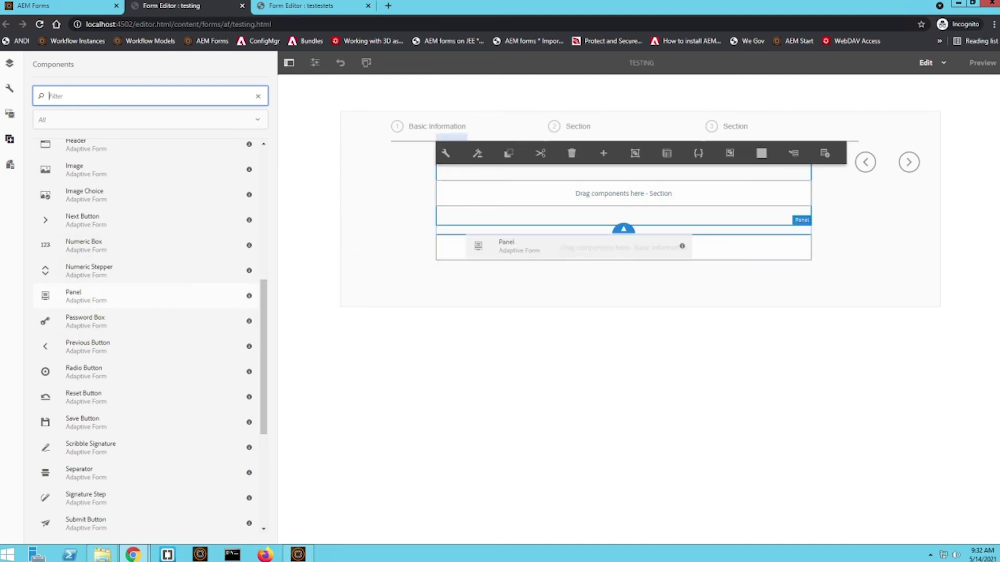
pyautogui.click(9, 63)
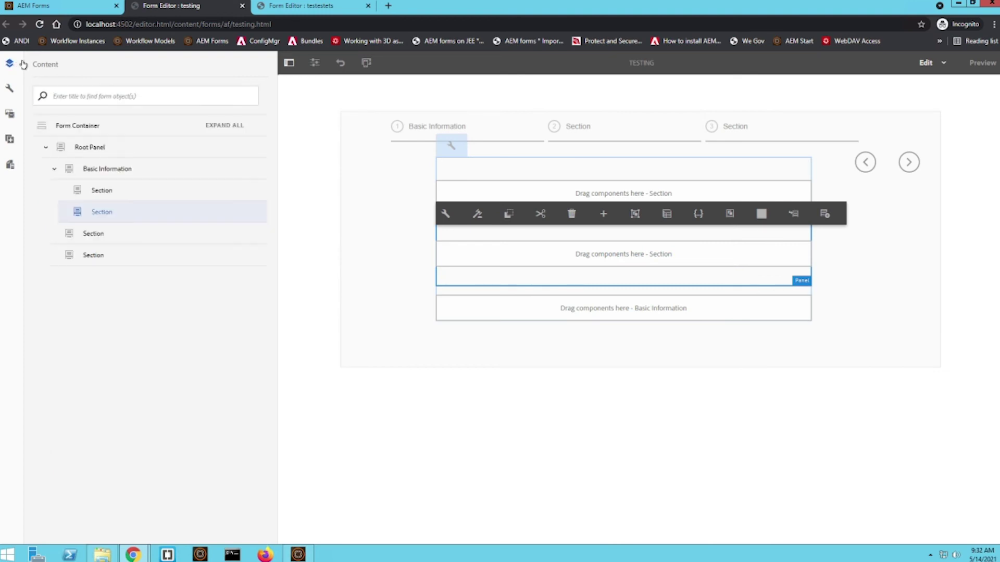
pyautogui.click(183, 174)
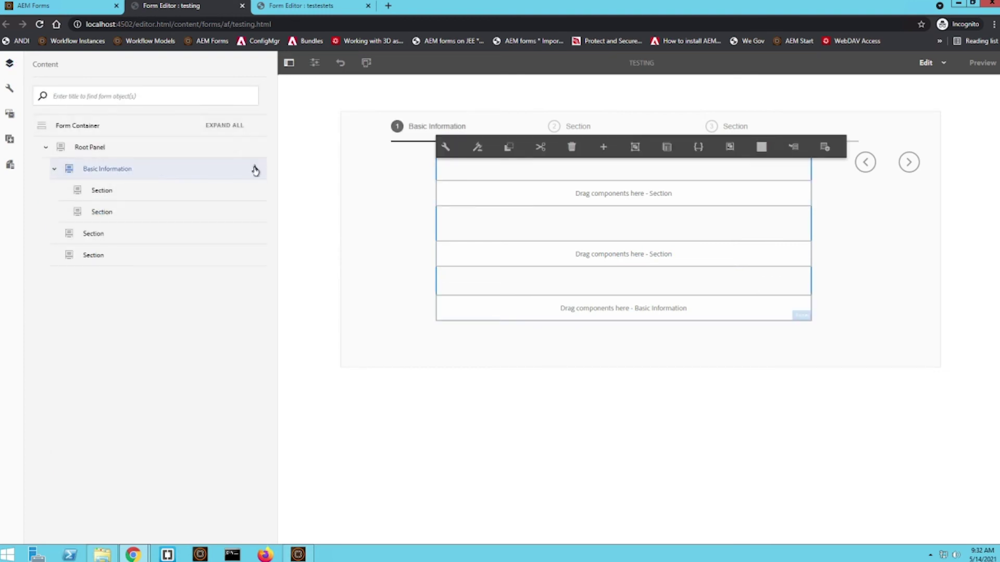
# Set Basic Information's layout to Accordion and save it
pyautogui.click(9, 88)
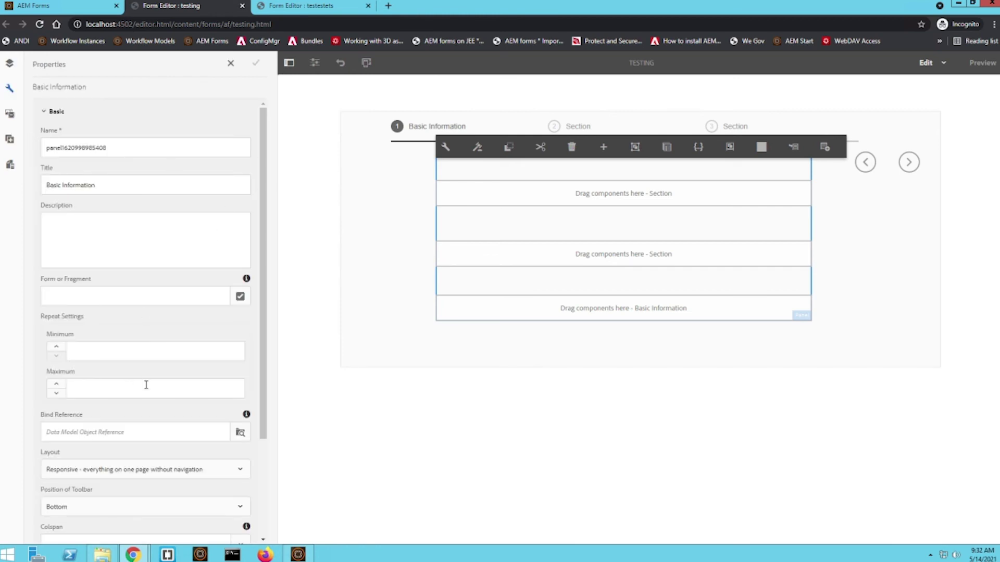
pyautogui.scroll(-1, 145, 392)
pyautogui.click(118, 417)
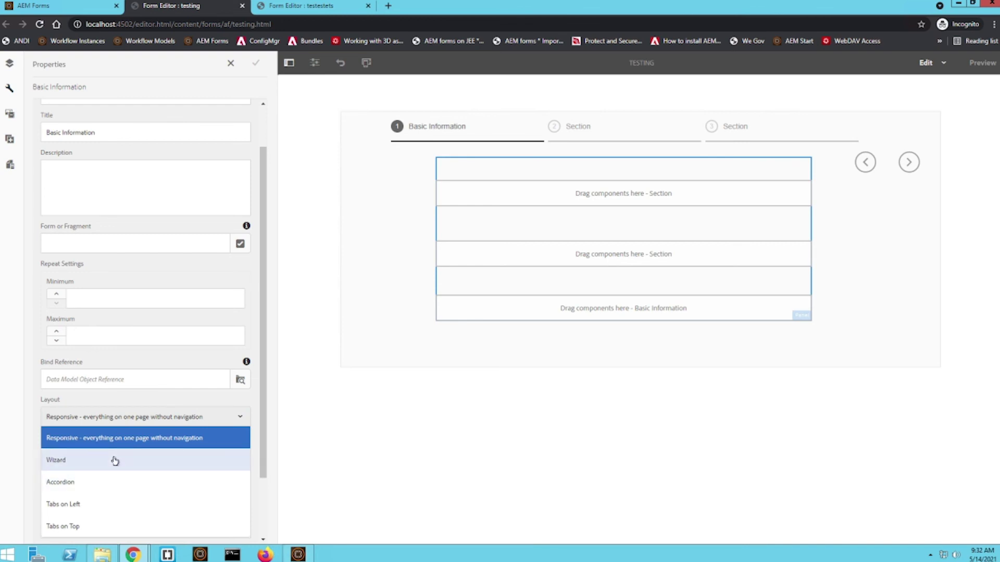
pyautogui.click(123, 482)
pyautogui.click(256, 63)
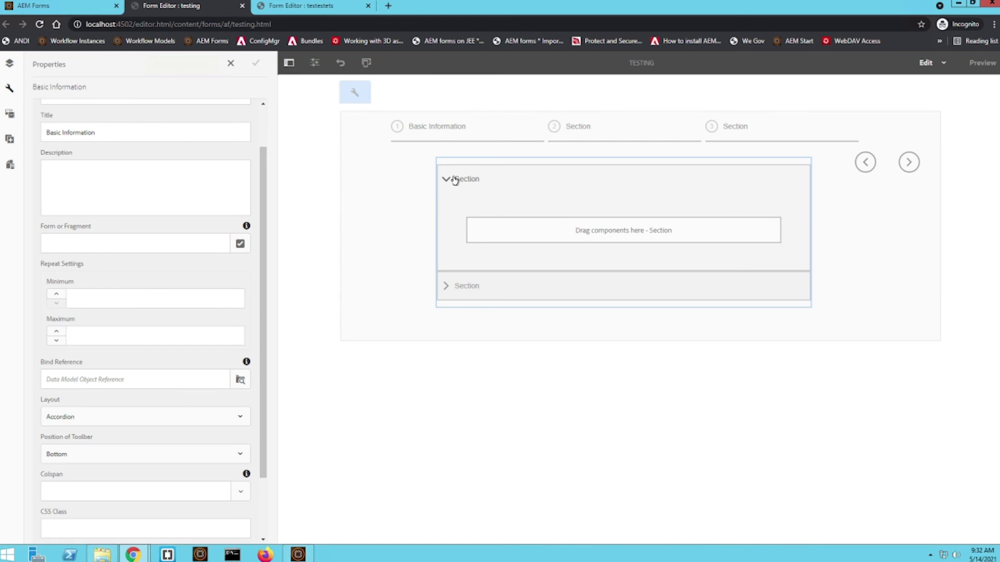
# Expand and collapse the two nested accordion sections to check them
pyautogui.click(448, 179)
pyautogui.click(446, 208)
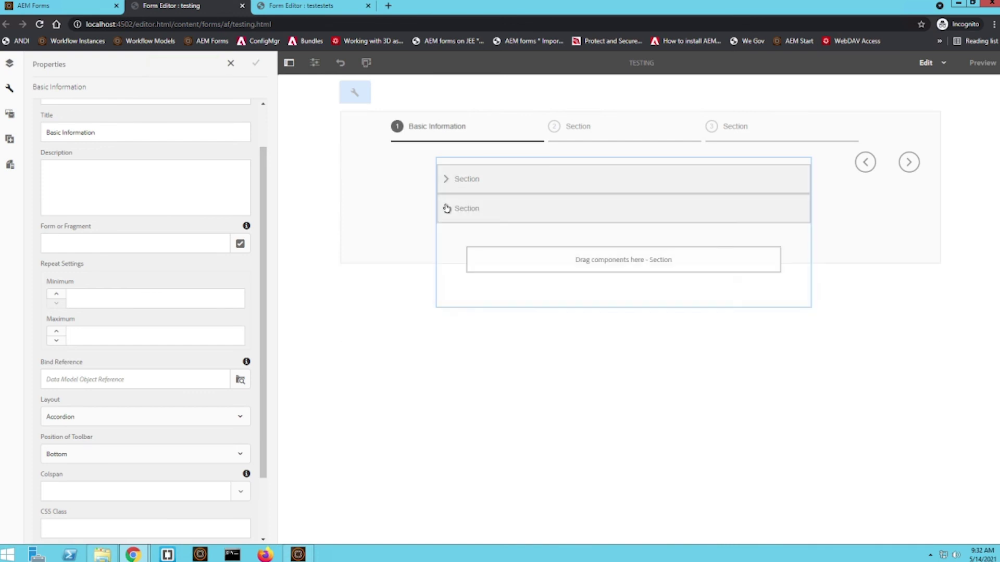
pyautogui.click(447, 183)
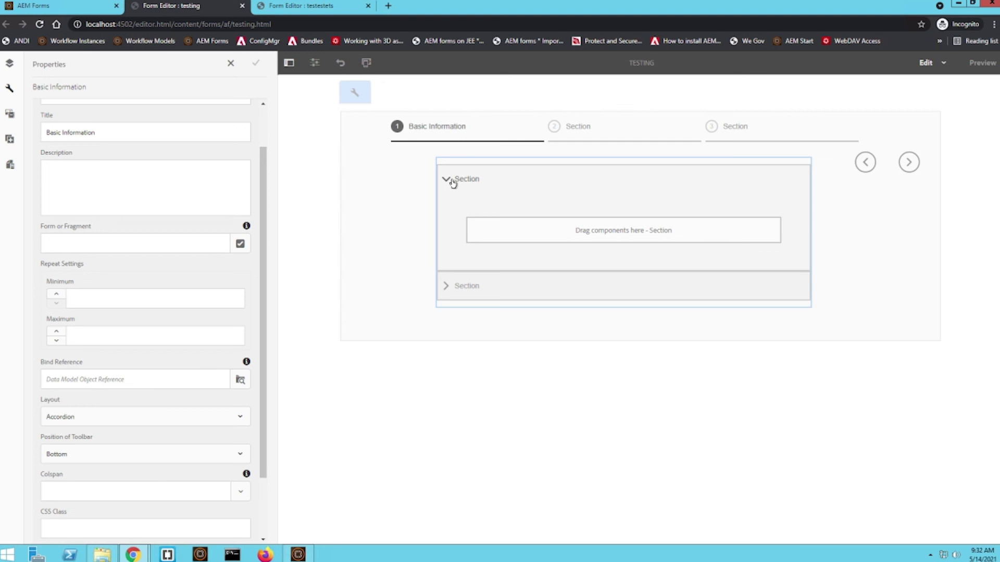
pyautogui.click(447, 180)
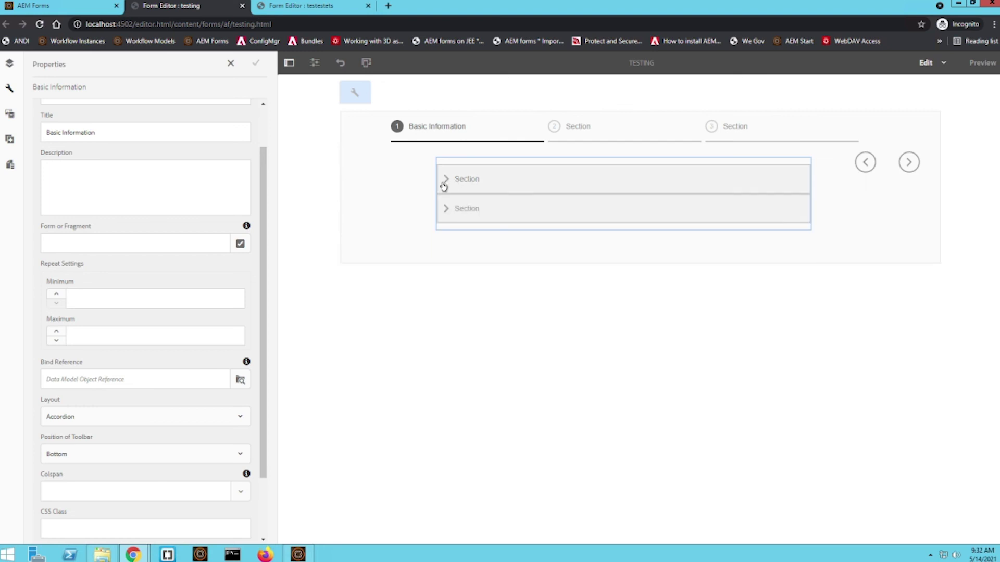
pyautogui.scroll(1, 156, 235)
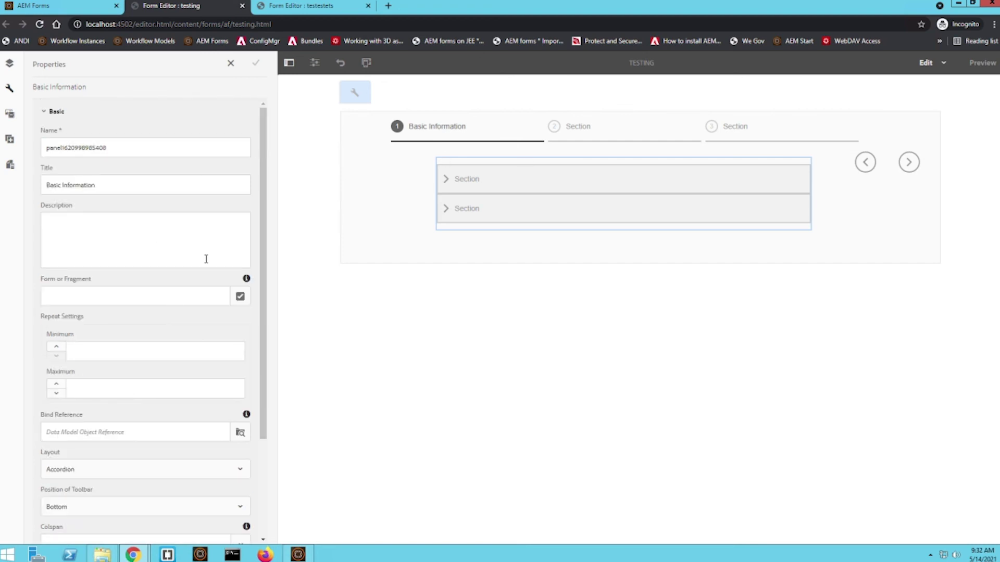